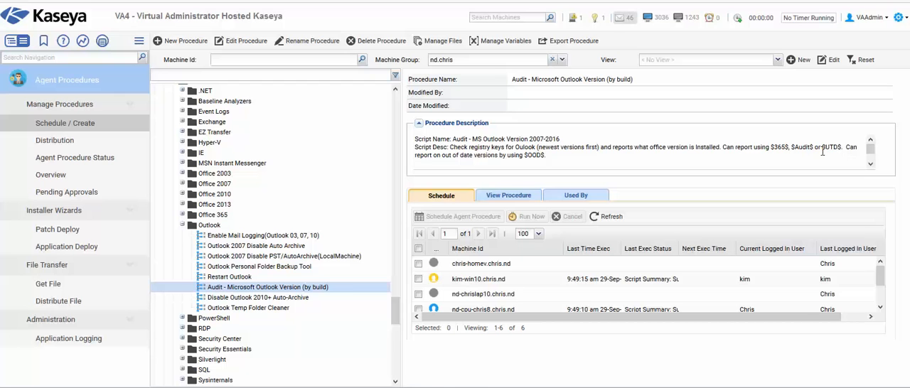
- Examine the reporting tags listed in the description of the Microsoft Outlook version audit procedure, including $OOD$
{"action": "double_click", "coordinate": [781, 147]}
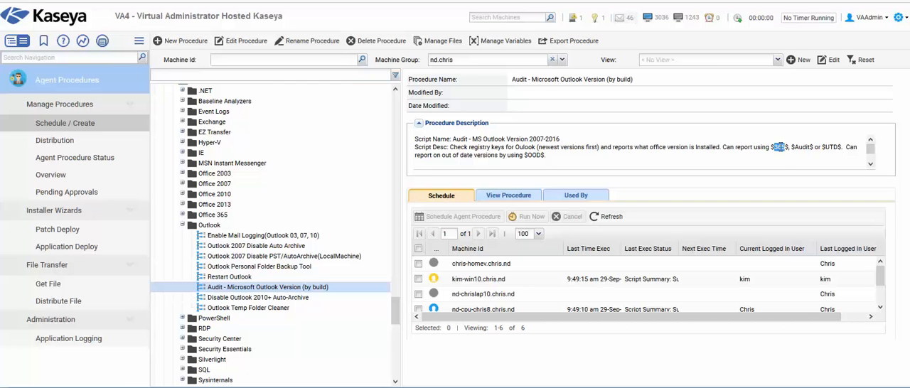
{"action": "left_click", "coordinate": [778, 161]}
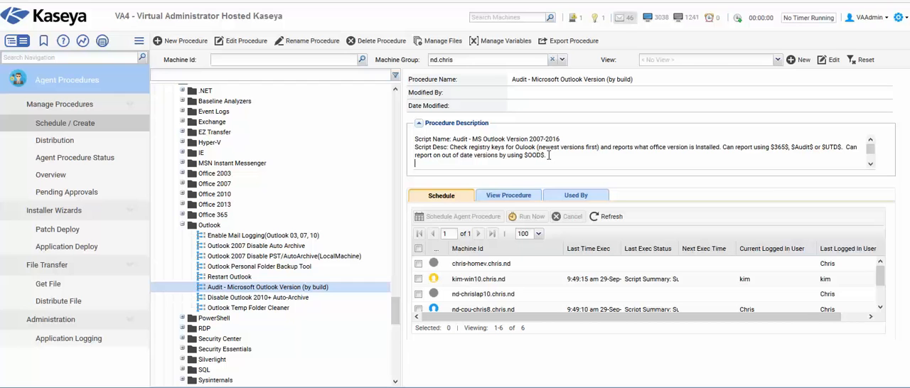
{"action": "left_click_drag", "start_coordinate": [545, 155], "coordinate": [523, 158]}
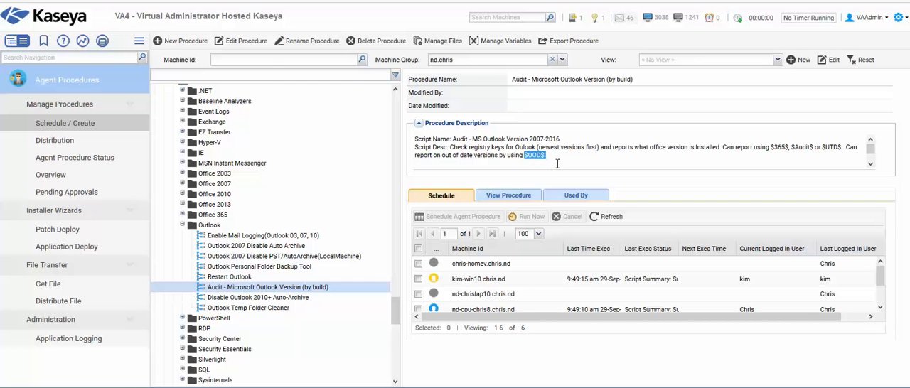
{"action": "left_click", "coordinate": [582, 162]}
{"action": "double_click", "coordinate": [526, 155]}
{"action": "left_click", "coordinate": [582, 162]}
- Open the procedure log of the kim-win10 machine and examine the Outlook version audit entry
{"action": "mouse_move", "coordinate": [435, 282]}
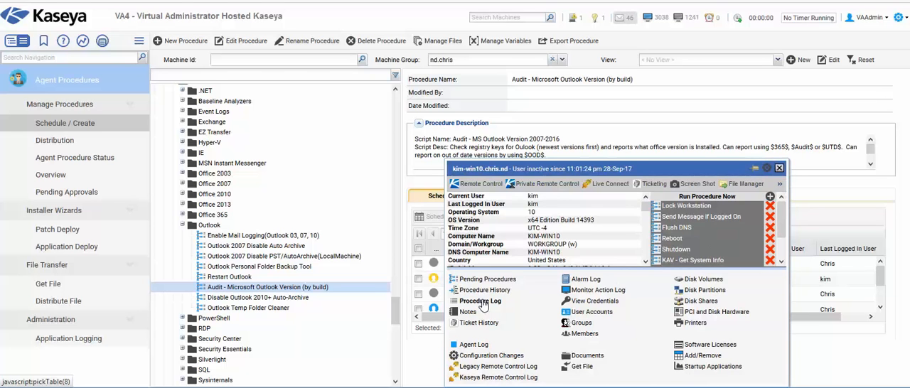
{"action": "left_click", "coordinate": [480, 301]}
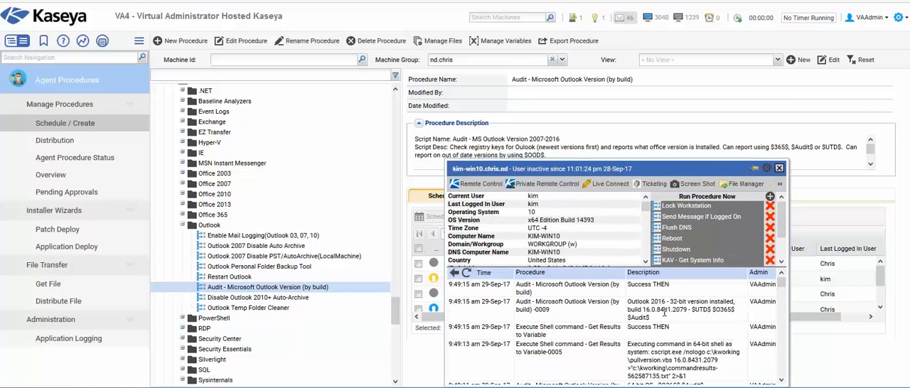
{"action": "left_click_drag", "start_coordinate": [628, 301], "coordinate": [740, 304]}
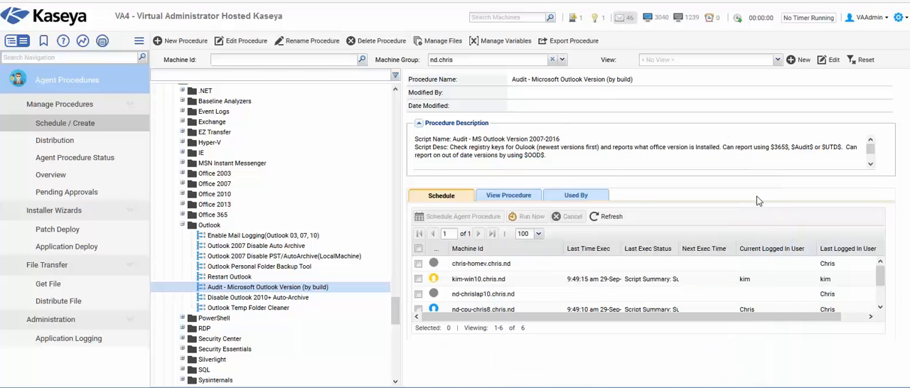
- Switch from Agent Procedures to the Reports page of the Info Center module
{"action": "left_click", "coordinate": [41, 92]}
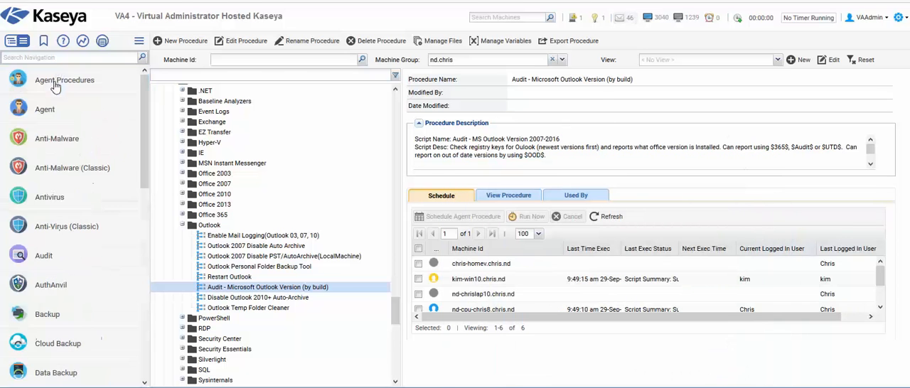
{"action": "scroll", "coordinate": [68, 276], "scroll_direction": "down", "scroll_amount": 2}
{"action": "left_click", "coordinate": [53, 329]}
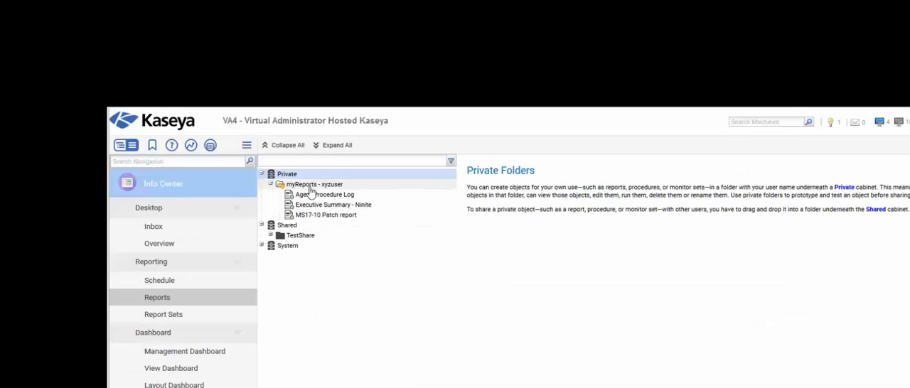
- Start a new legacy report in the private myReports folder, based on Agent Procedure Log from the Logs category
{"action": "left_click", "coordinate": [312, 188]}
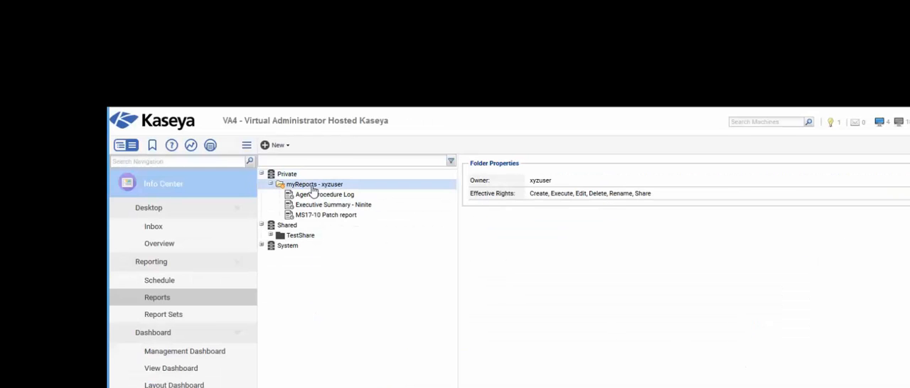
{"action": "left_click", "coordinate": [285, 146]}
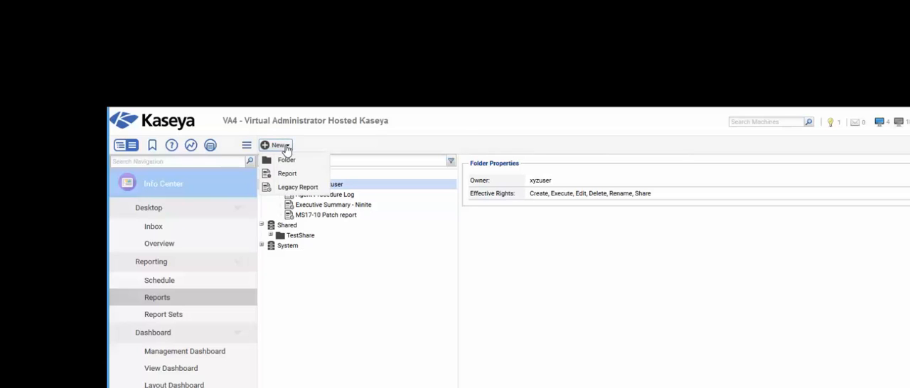
{"action": "left_click", "coordinate": [314, 190]}
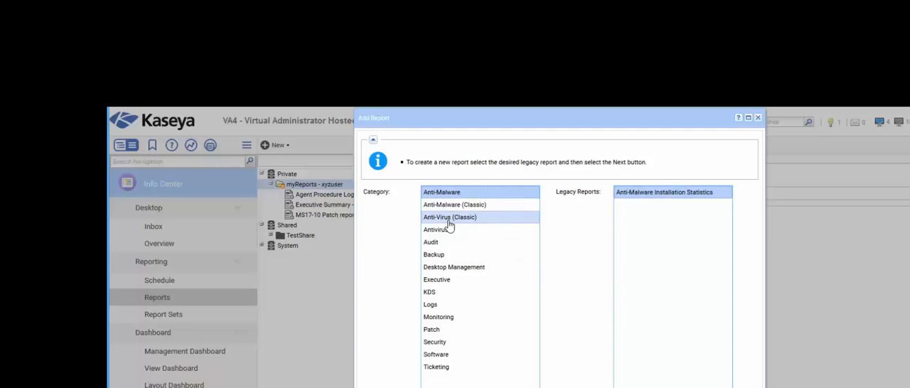
{"action": "left_click", "coordinate": [430, 306]}
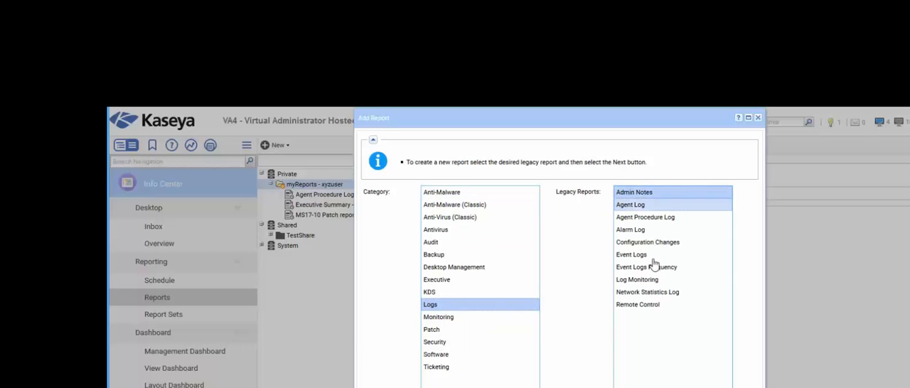
{"action": "left_click", "coordinate": [653, 221]}
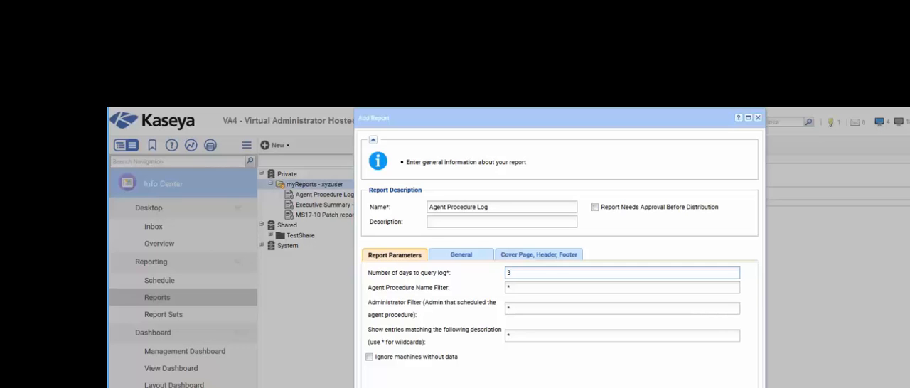
- Name the report Outlook Audit and view its general output format options
{"action": "left_click_drag", "start_coordinate": [501, 206], "coordinate": [366, 204]}
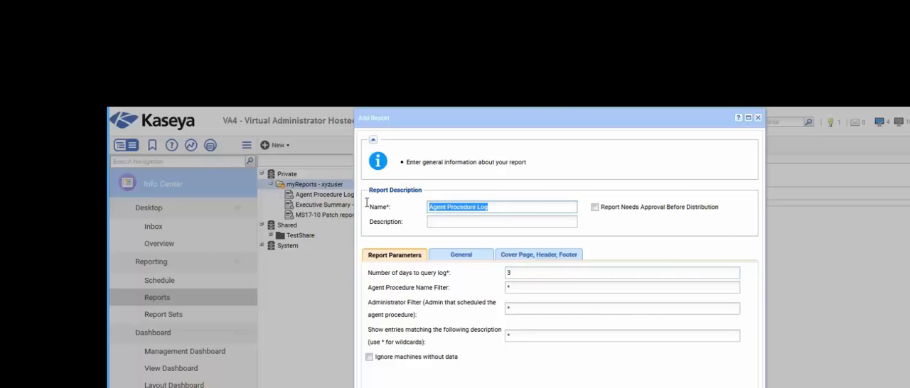
{"action": "type", "text": "O"}
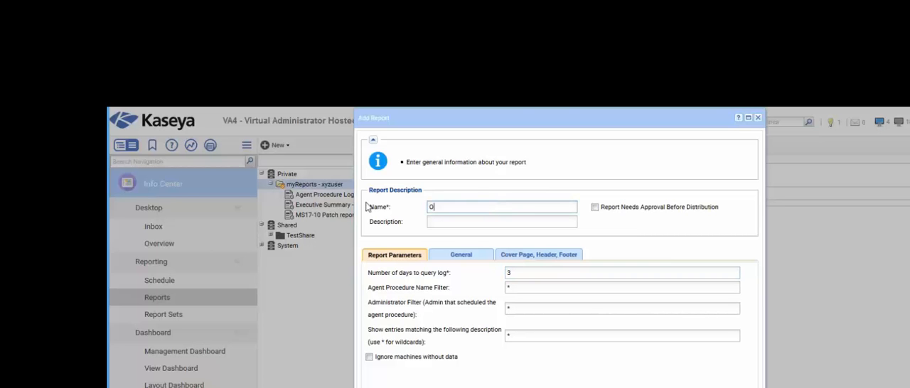
{"action": "type", "text": "utlook Audit"}
{"action": "left_click", "coordinate": [466, 258]}
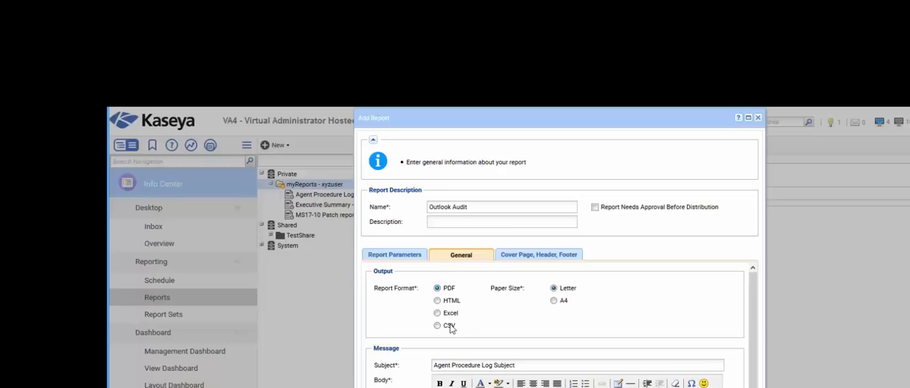
- Set the number of days to query the log to 3 in the report parameters
{"action": "left_click", "coordinate": [400, 257]}
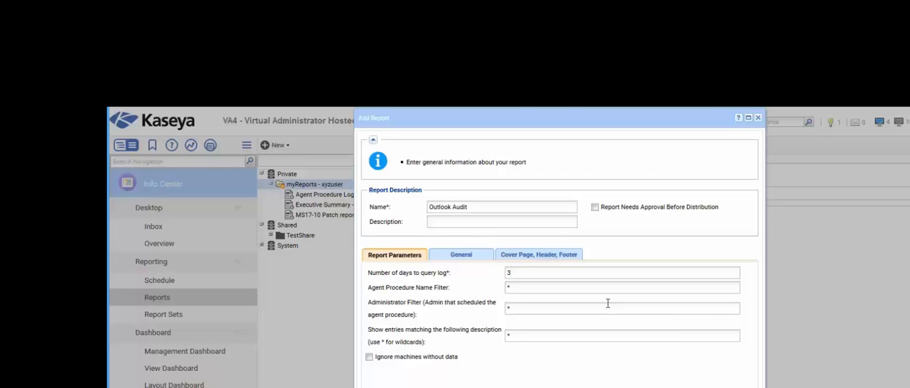
{"action": "left_click", "coordinate": [521, 274]}
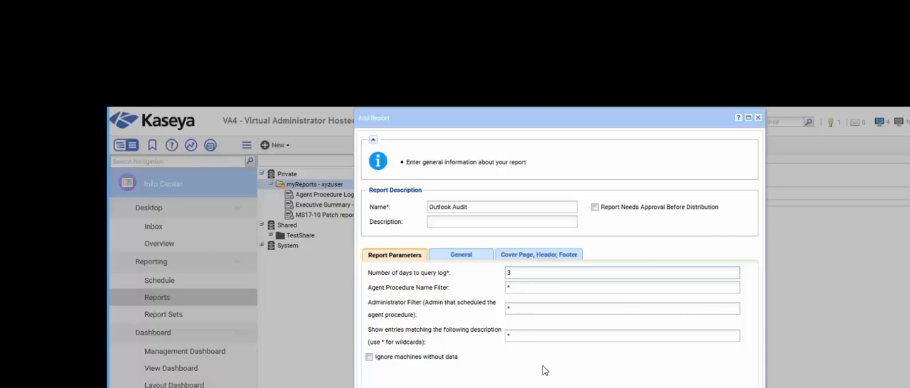
{"action": "left_click_drag", "start_coordinate": [520, 273], "coordinate": [502, 272]}
{"action": "type", "text": "1"}
{"action": "key", "text": "BackSpace"}
{"action": "type", "text": "6"}
{"action": "key", "text": "BackSpace"}
{"action": "type", "text": "3"}
- Restrict the report to log entries whose description matches *$O365$* and save the report
{"action": "left_click", "coordinate": [517, 336]}
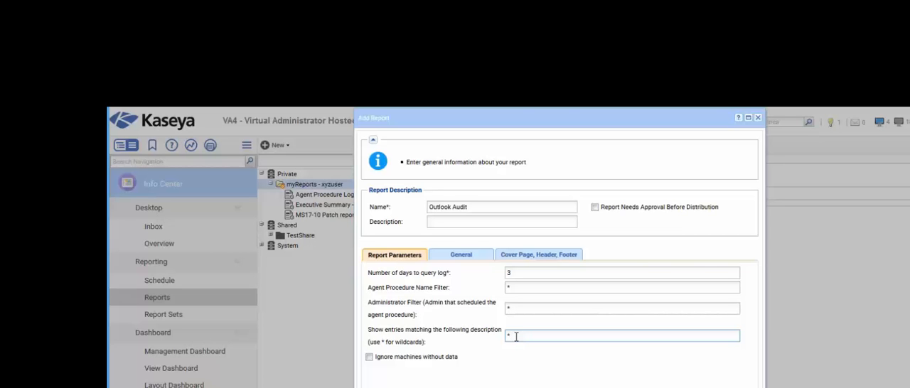
{"action": "type", "text": "SO3655*"}
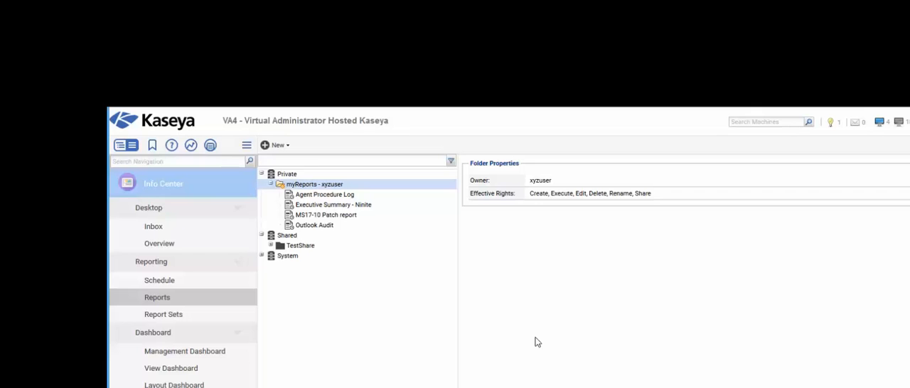
- Run the Outlook Audit report immediately for the nd.chris machine group
{"action": "left_click", "coordinate": [314, 229]}
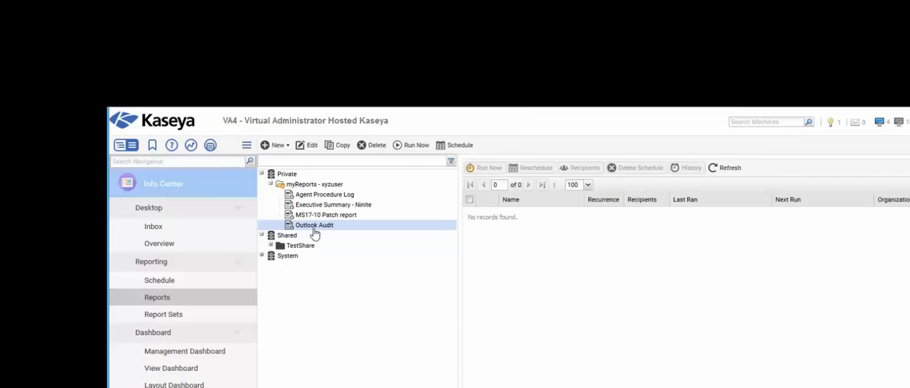
{"action": "left_click", "coordinate": [409, 148]}
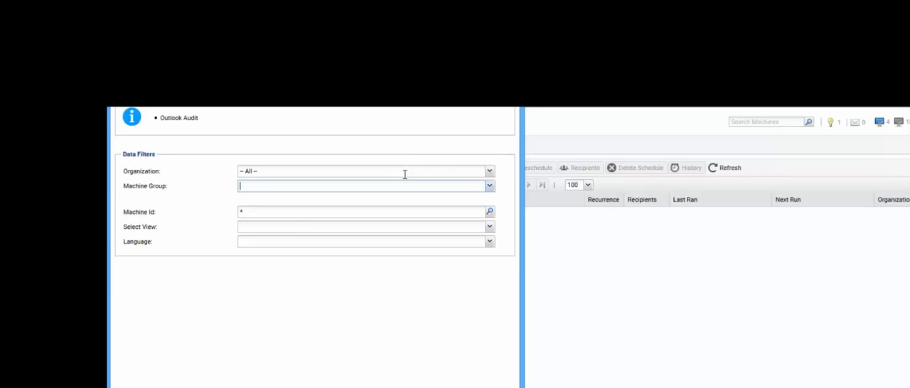
{"action": "left_click", "coordinate": [489, 186]}
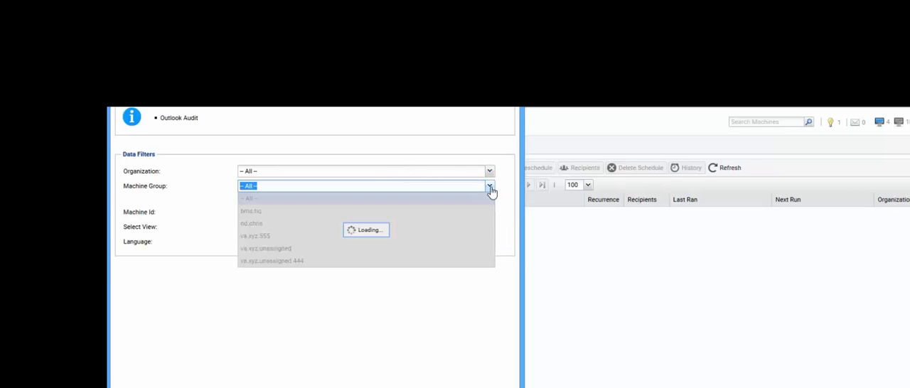
{"action": "left_click", "coordinate": [256, 225]}
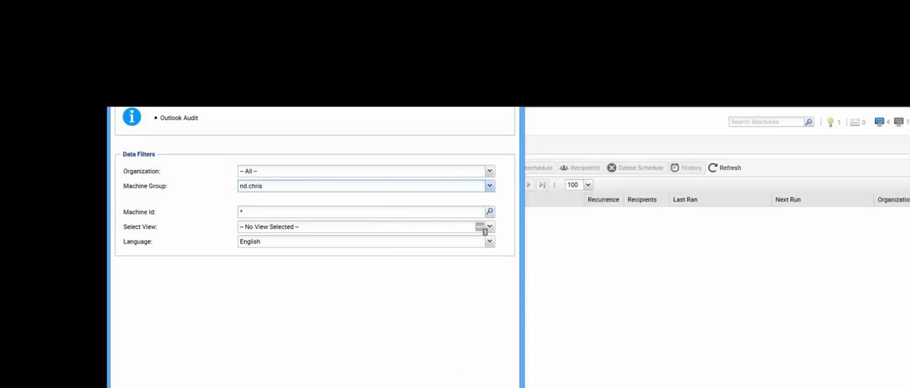
{"action": "left_click_drag", "start_coordinate": [426, 42], "coordinate": [780, 43]}
{"action": "key", "text": "Return"}
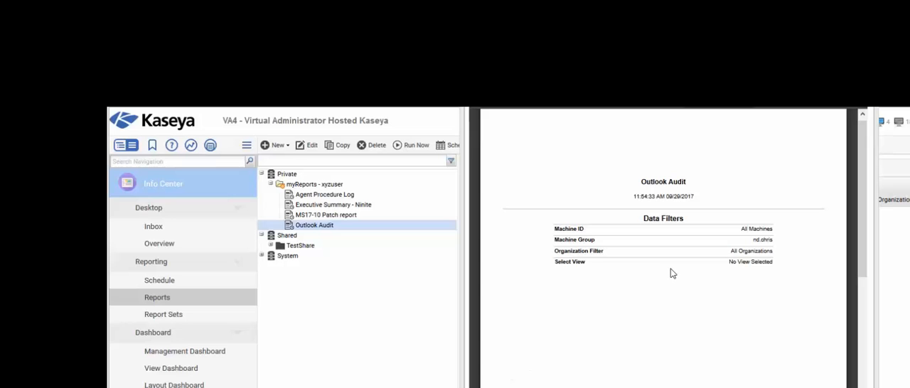
- Widen the generated Outlook Audit report window and bring the kim-win10 results page into view
{"action": "left_click", "coordinate": [674, 276]}
{"action": "scroll", "coordinate": [672, 275], "scroll_direction": "down", "scroll_amount": 5}
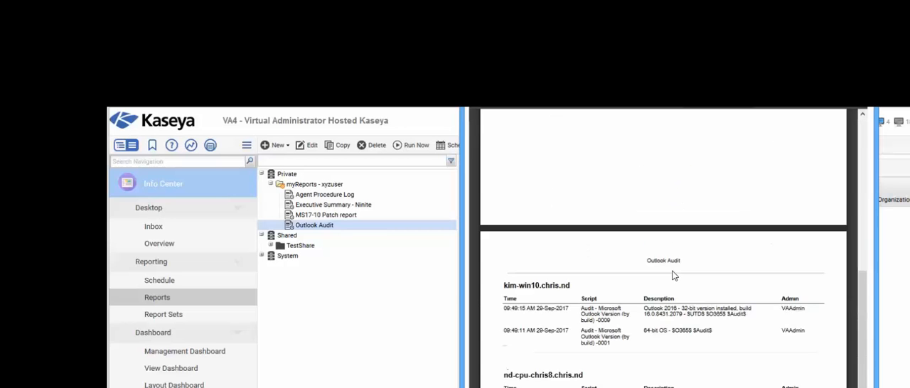
{"action": "left_click", "coordinate": [460, 286]}
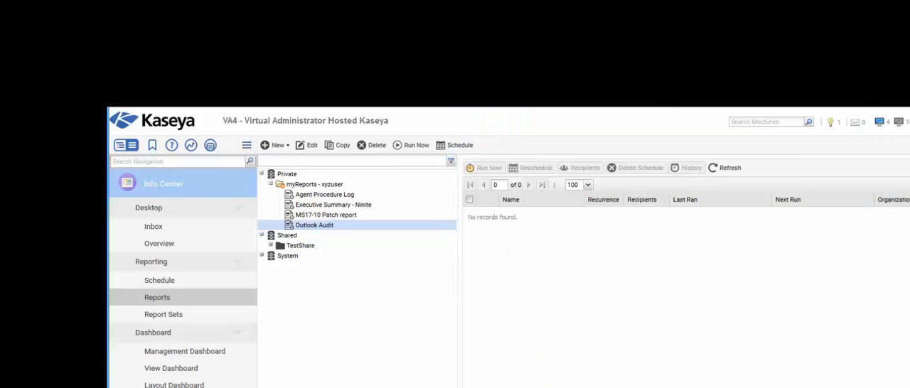
{"action": "key", "text": "alt+Tab"}
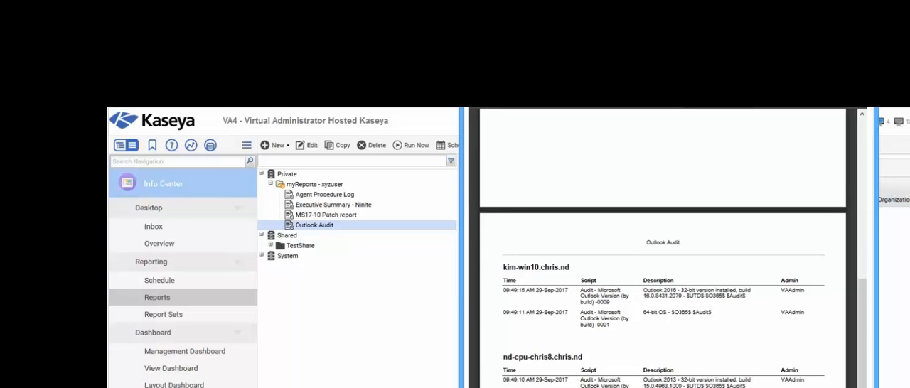
{"action": "left_click_drag", "start_coordinate": [462, 286], "coordinate": [192, 285]}
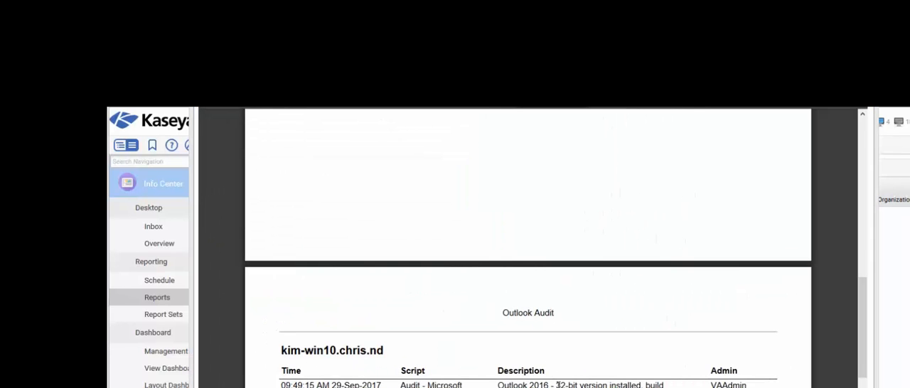
{"action": "left_click", "coordinate": [610, 294]}
{"action": "scroll", "coordinate": [612, 295], "scroll_direction": "down", "scroll_amount": 3}
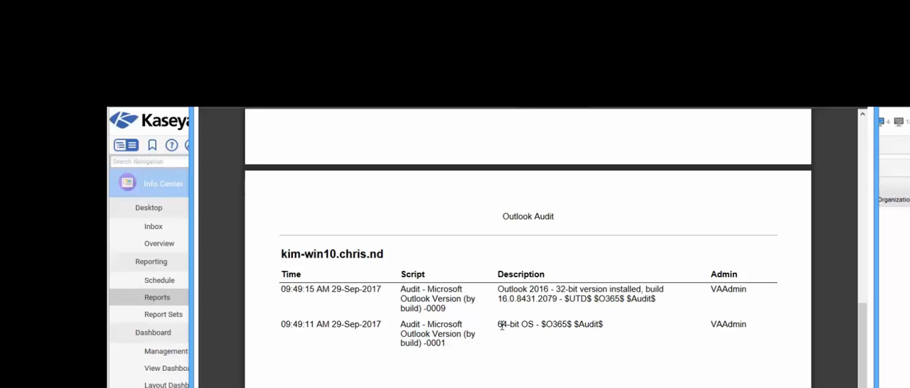
- Examine the operating system, Outlook build and tag entries reported for the kim-win10 and nd-cpu-chris8 machines
{"action": "left_click_drag", "start_coordinate": [500, 324], "coordinate": [601, 322]}
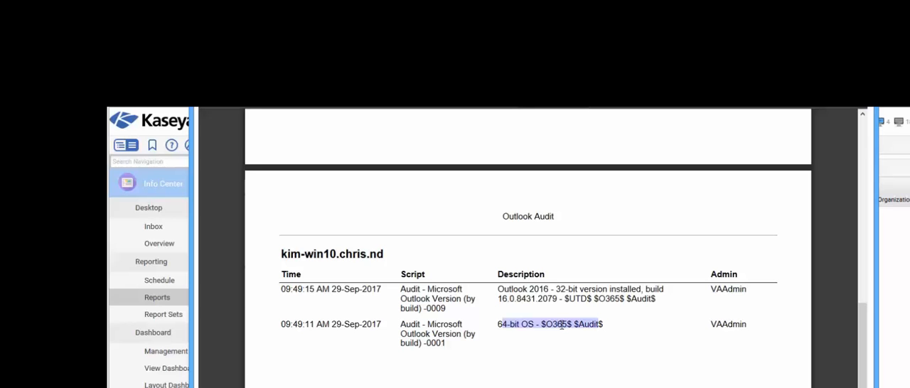
{"action": "left_click", "coordinate": [517, 294]}
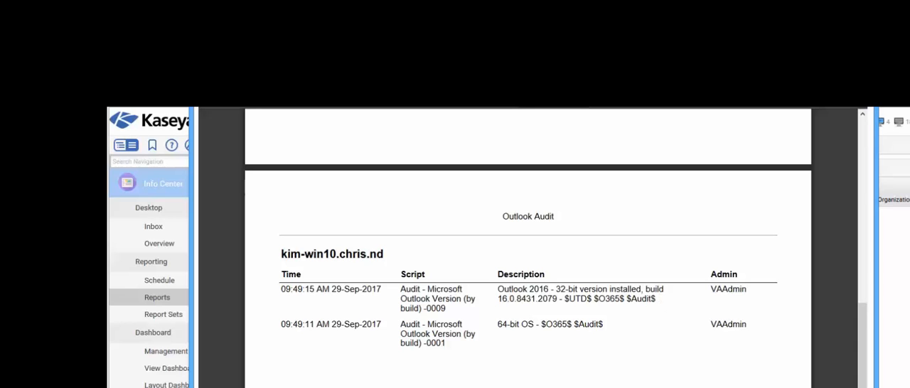
{"action": "left_click_drag", "start_coordinate": [587, 298], "coordinate": [568, 299]}
{"action": "left_click_drag", "start_coordinate": [498, 298], "coordinate": [559, 299]}
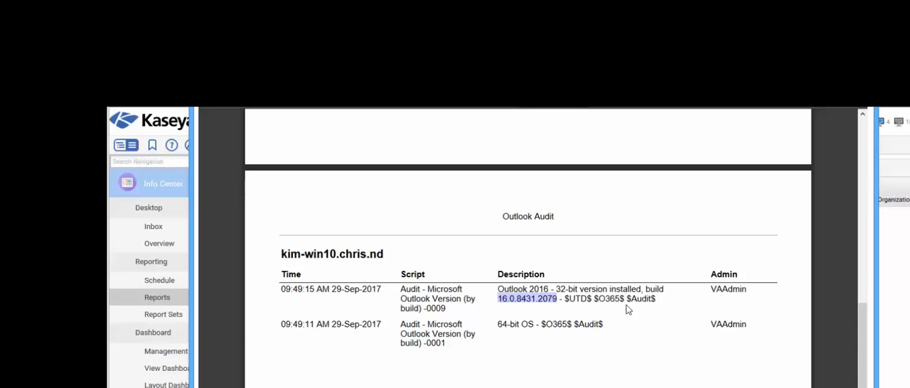
{"action": "scroll", "coordinate": [636, 344], "scroll_direction": "down", "scroll_amount": 3}
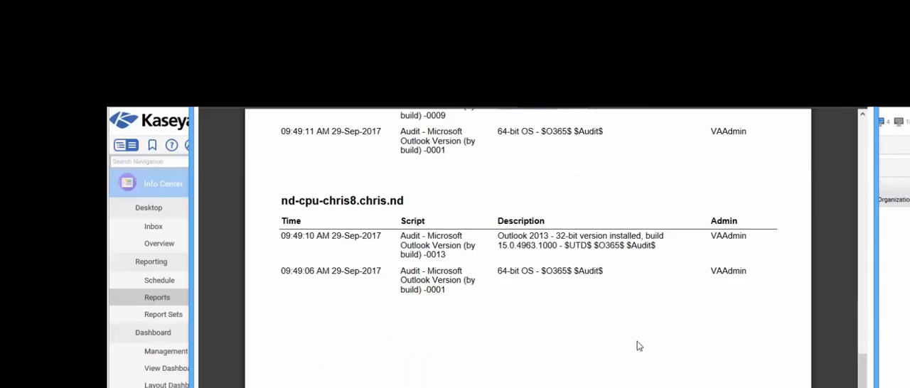
{"action": "scroll", "coordinate": [636, 270], "scroll_direction": "up", "scroll_amount": 3}
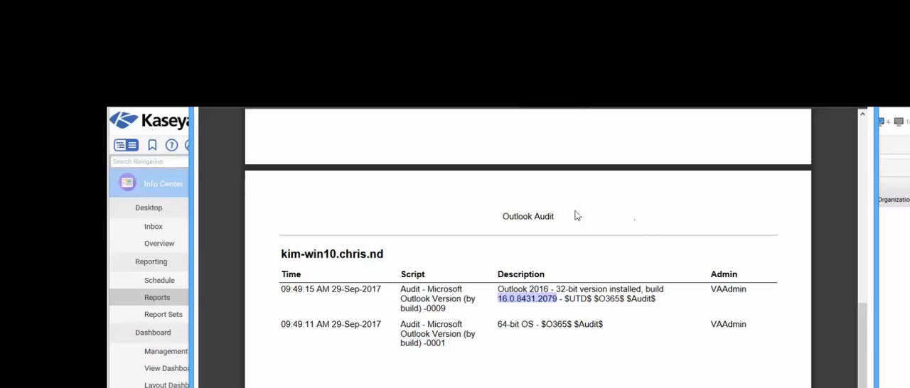
{"action": "left_click", "coordinate": [607, 304]}
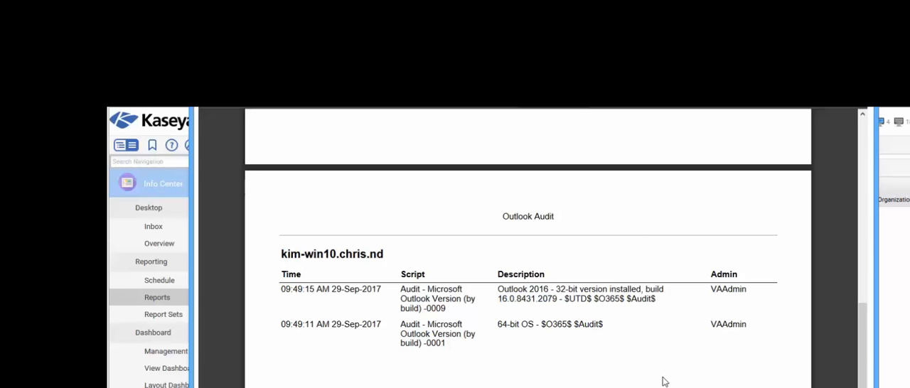